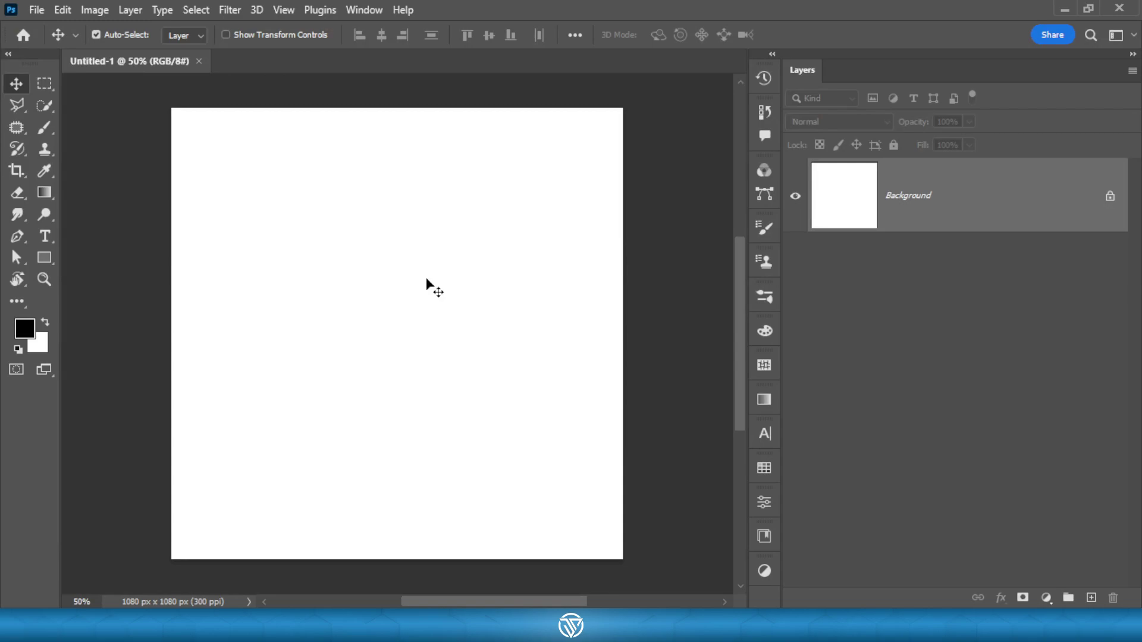
# Step: Scroll to inspect the placed aerial traffic photo on the 1080×1080 canvas
pyautogui.scroll(-2, 424, 282)
pyautogui.scroll(1, 441, 297)
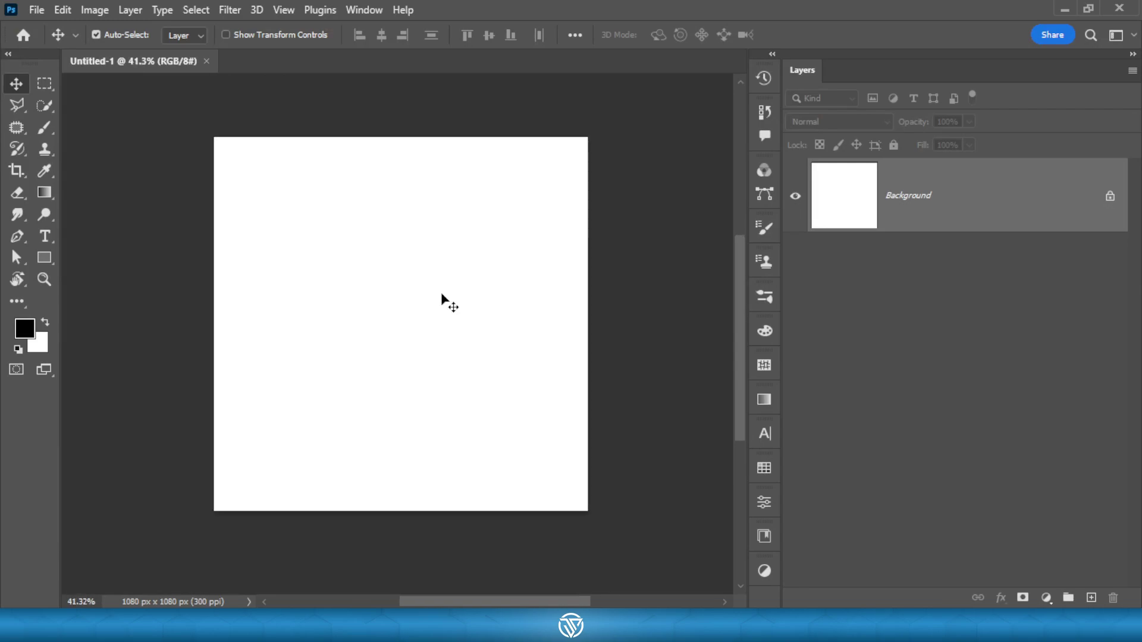
pyautogui.scroll(1, 441, 297)
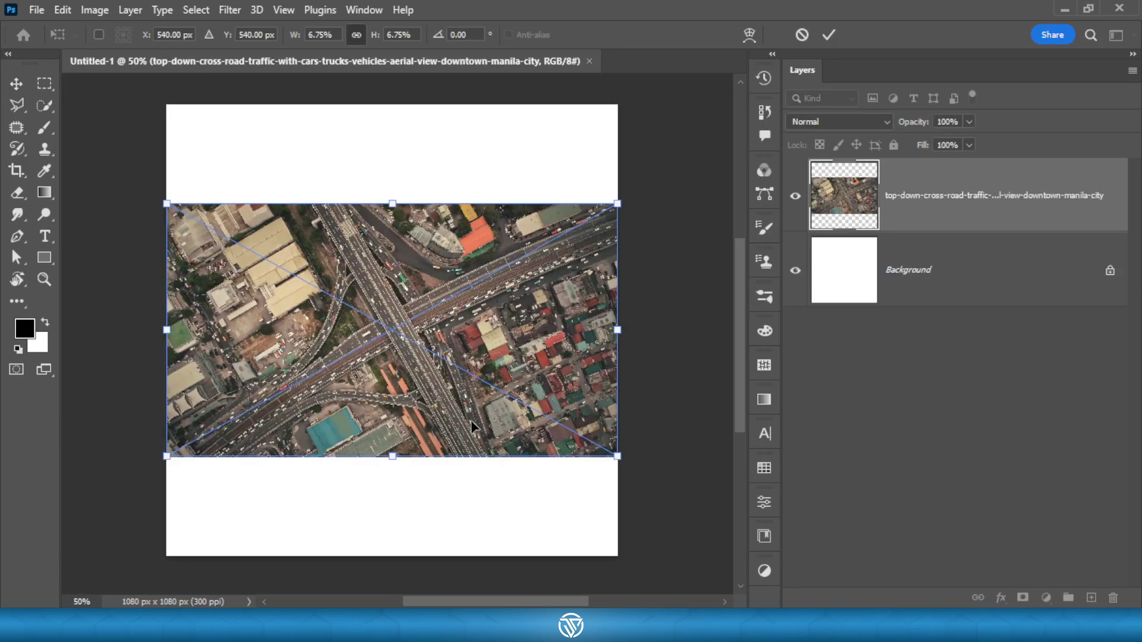
# Step: Enlarge the city photo to fill the canvas, then scale the falling man to 1396×930 px and nudge him right
pyautogui.rightClick(459, 399)
pyautogui.click(445, 407)
pyautogui.moveTo(630, 458); pyautogui.dragTo(740, 559)
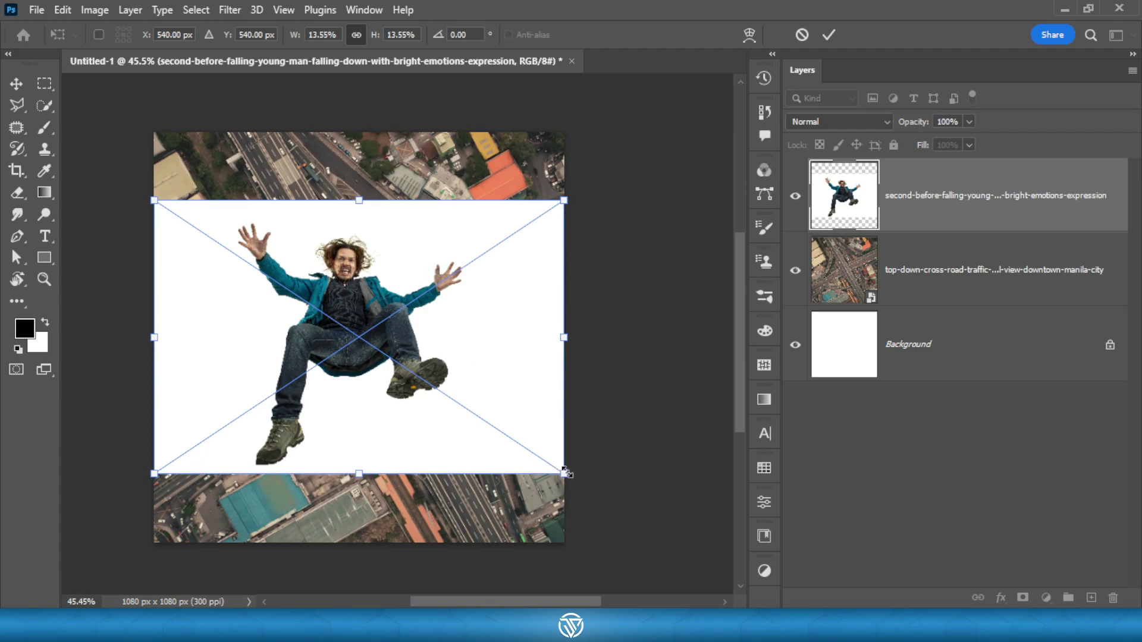
pyautogui.moveTo(579, 478); pyautogui.dragTo(631, 507)
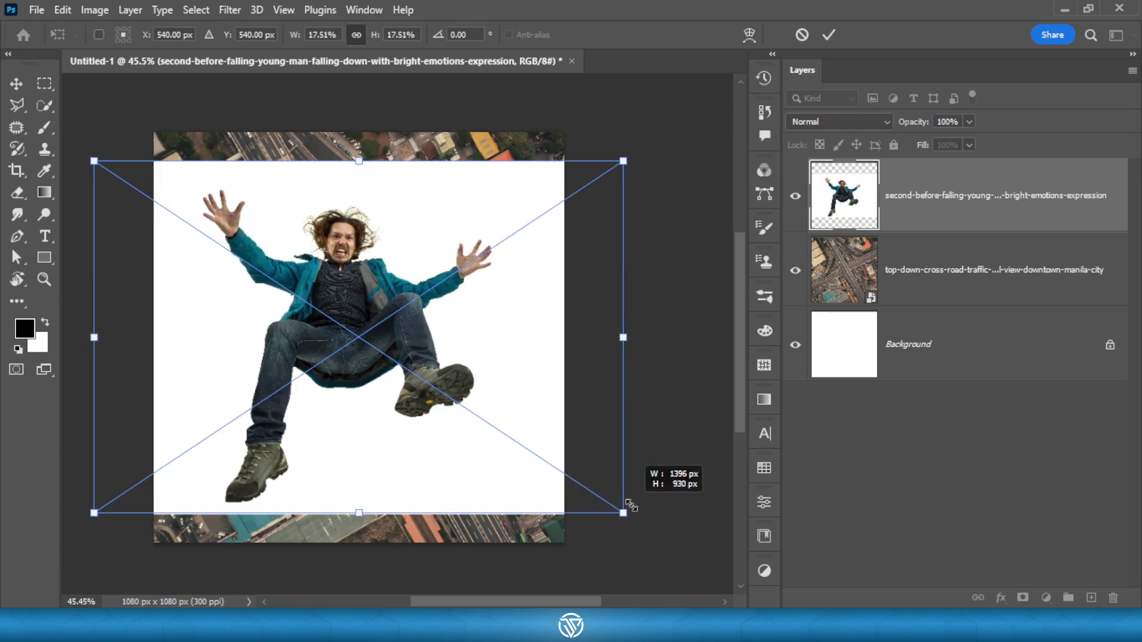
pyautogui.moveTo(425, 389); pyautogui.dragTo(446, 357)
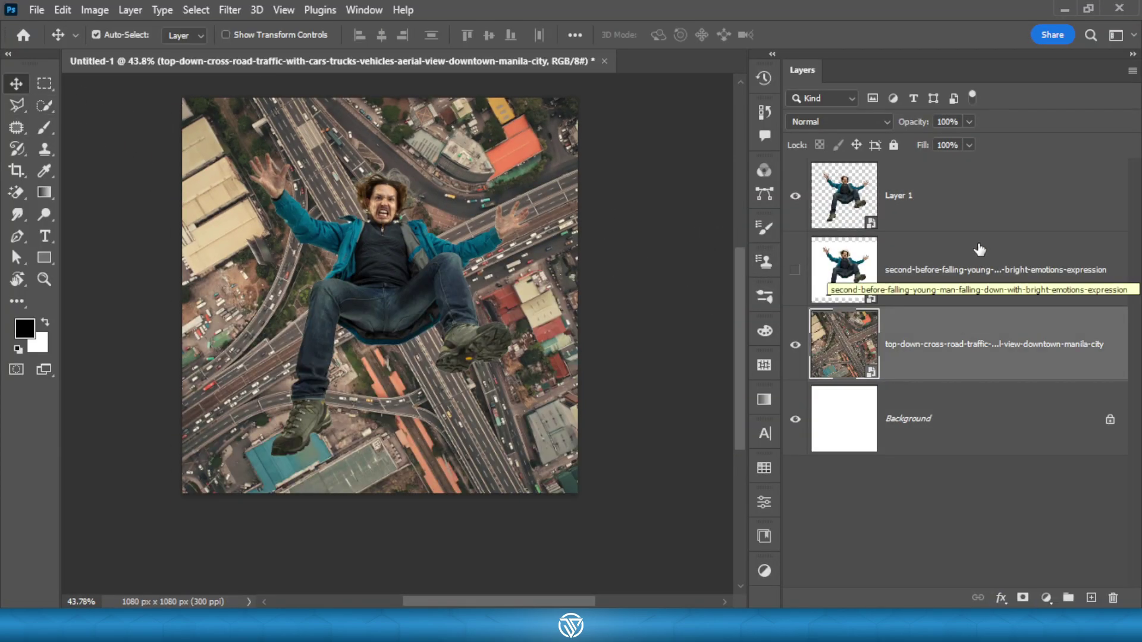
# Step: Add an Exposure adjustment clipped to the man, raised to +0.39
pyautogui.hotkey('alt', '.')
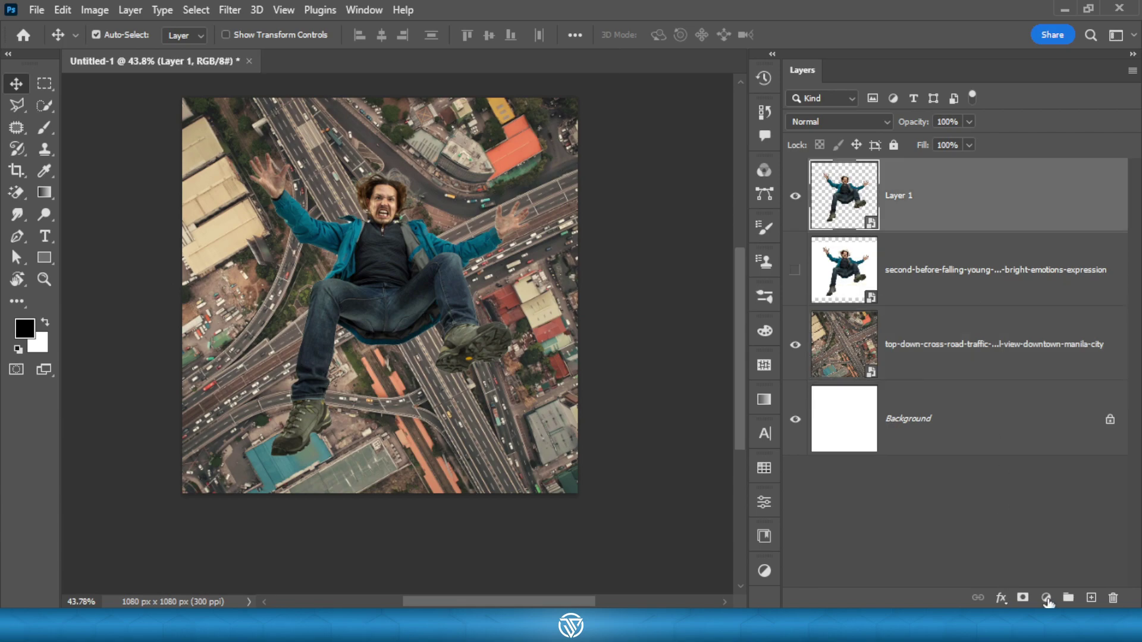
pyautogui.click(1046, 598)
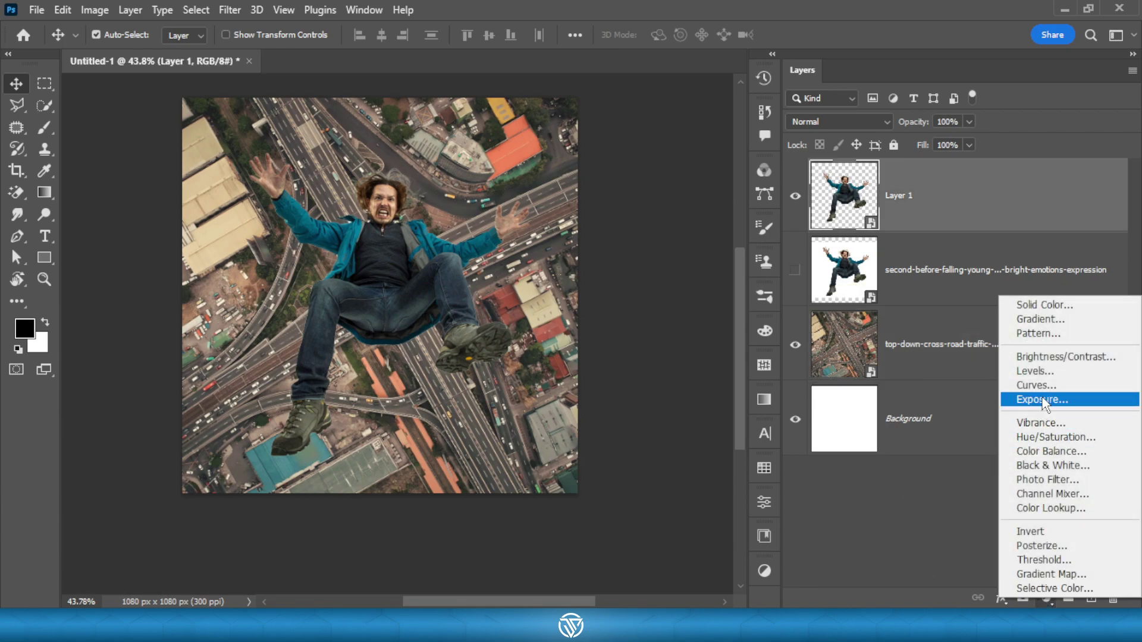
pyautogui.click(1044, 400)
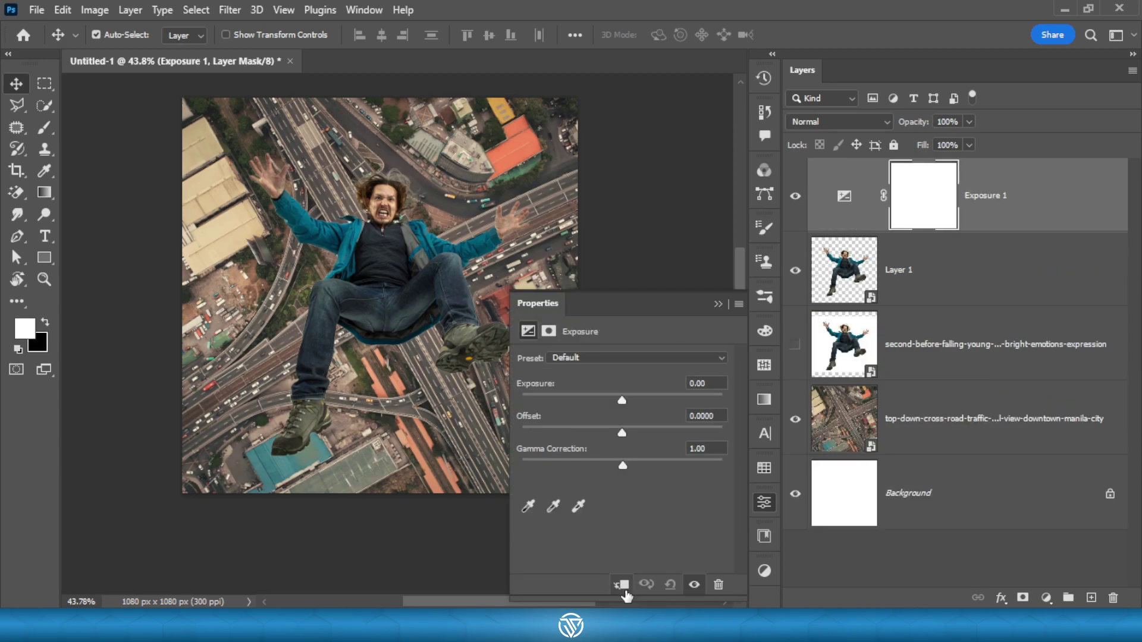
pyautogui.click(621, 586)
pyautogui.moveTo(620, 400); pyautogui.dragTo(629, 401)
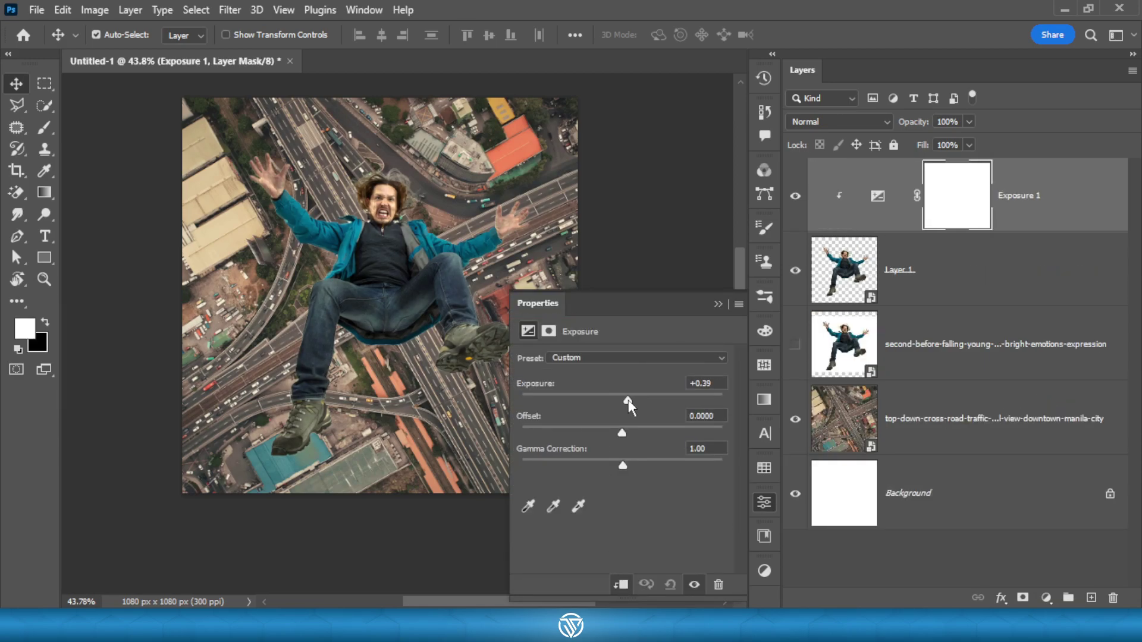
pyautogui.click(718, 305)
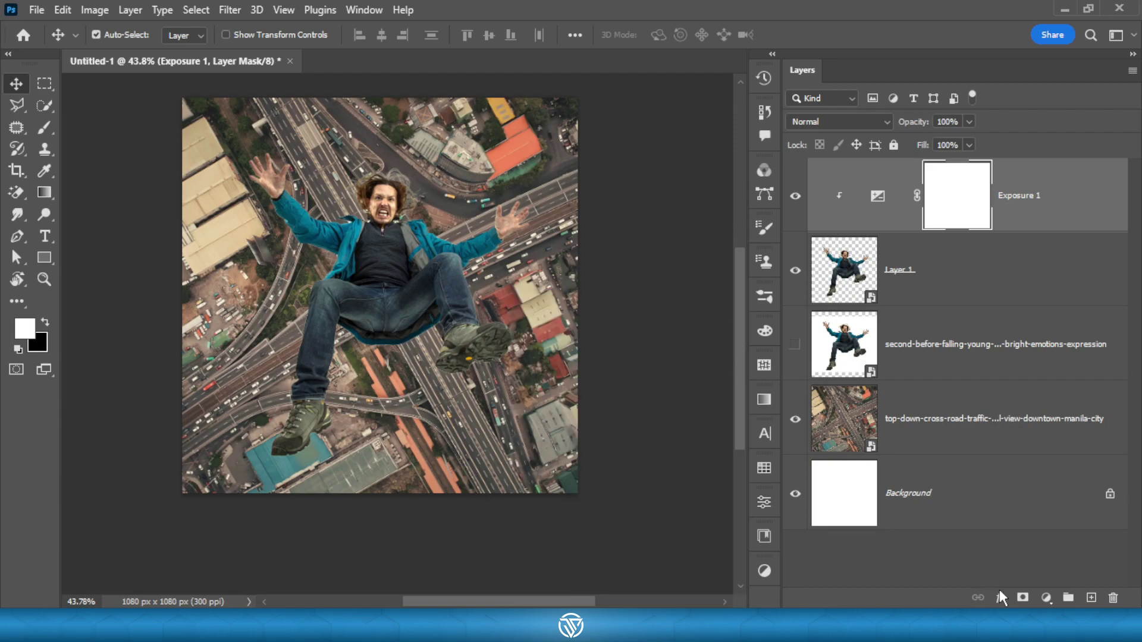
# Step: Add Curves and a clipped Color Balance with Red +8 and midtones toward yellow −13
pyautogui.click(1045, 598)
pyautogui.click(1038, 388)
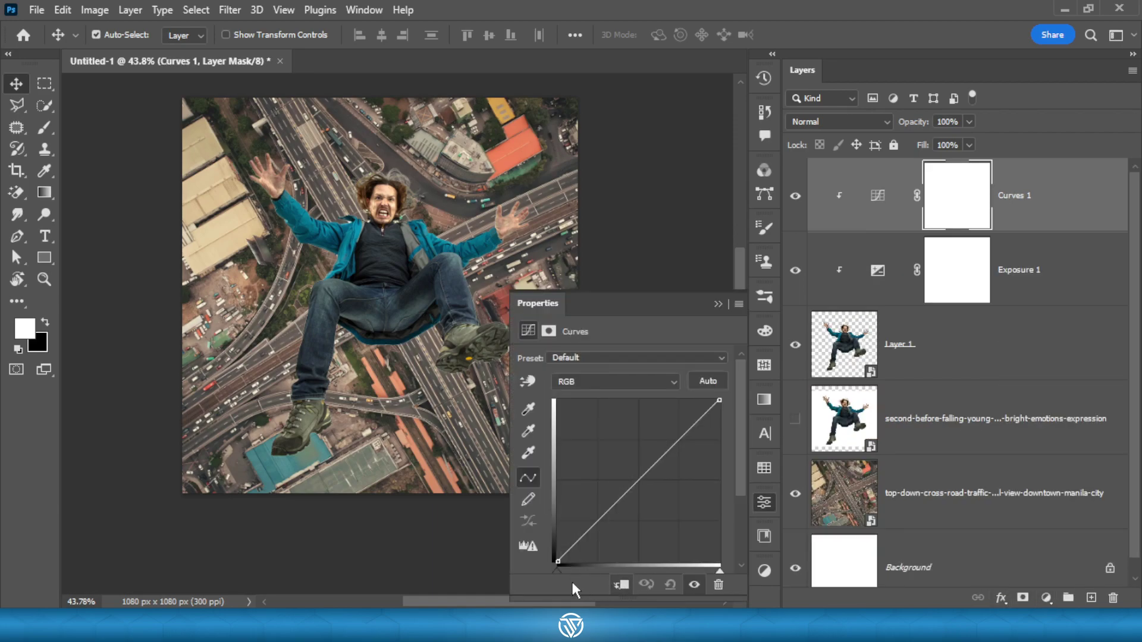
pyautogui.click(1045, 598)
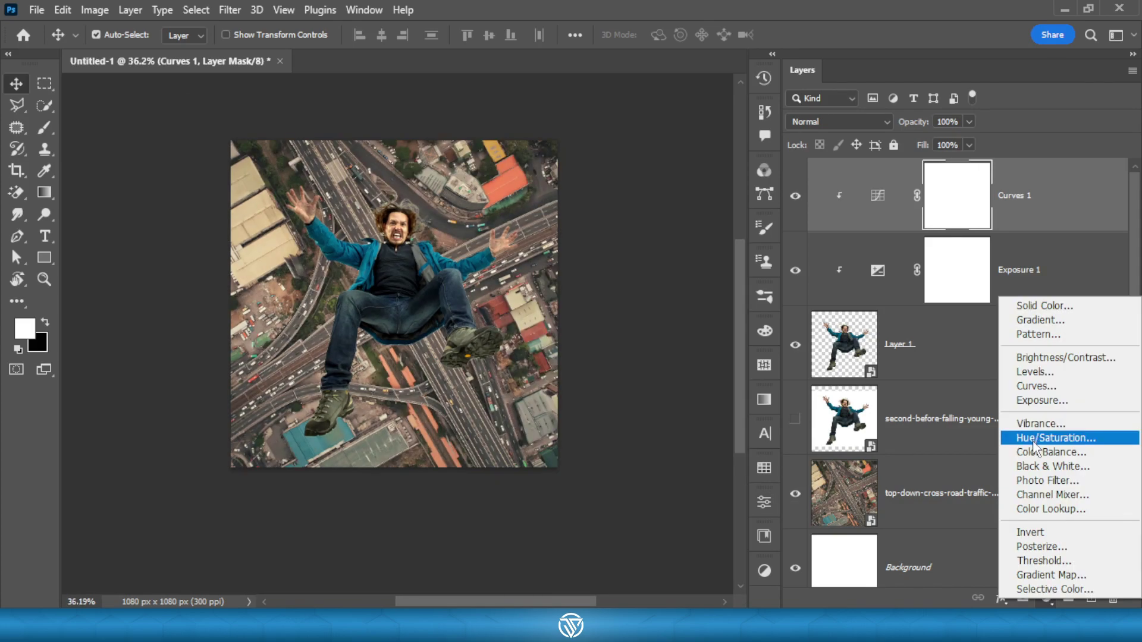
pyautogui.click(1037, 453)
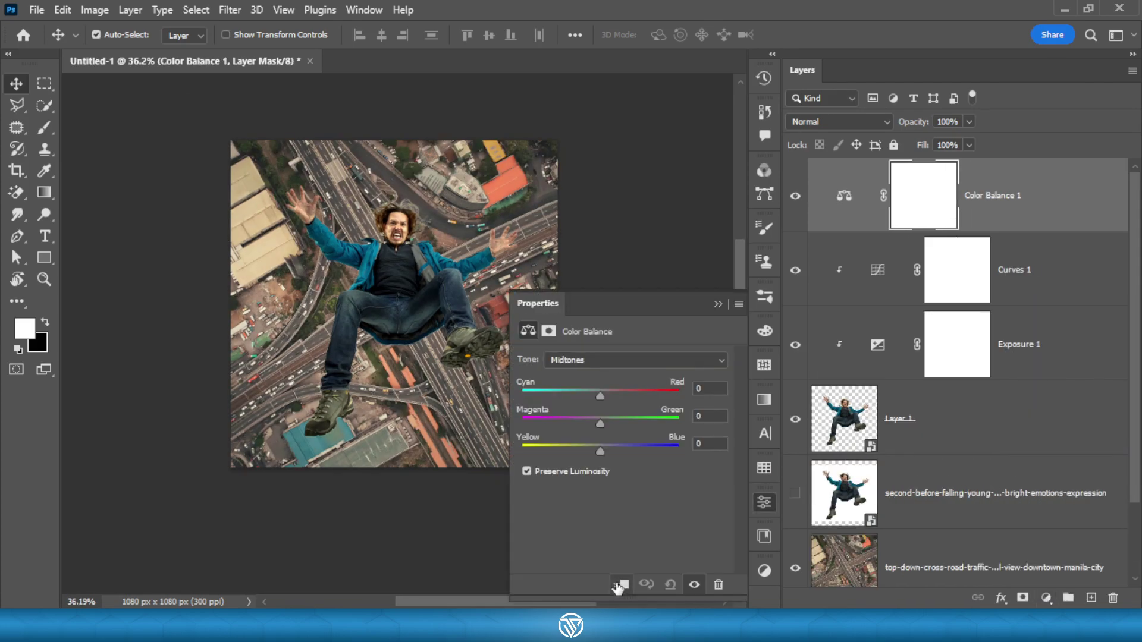
pyautogui.click(621, 584)
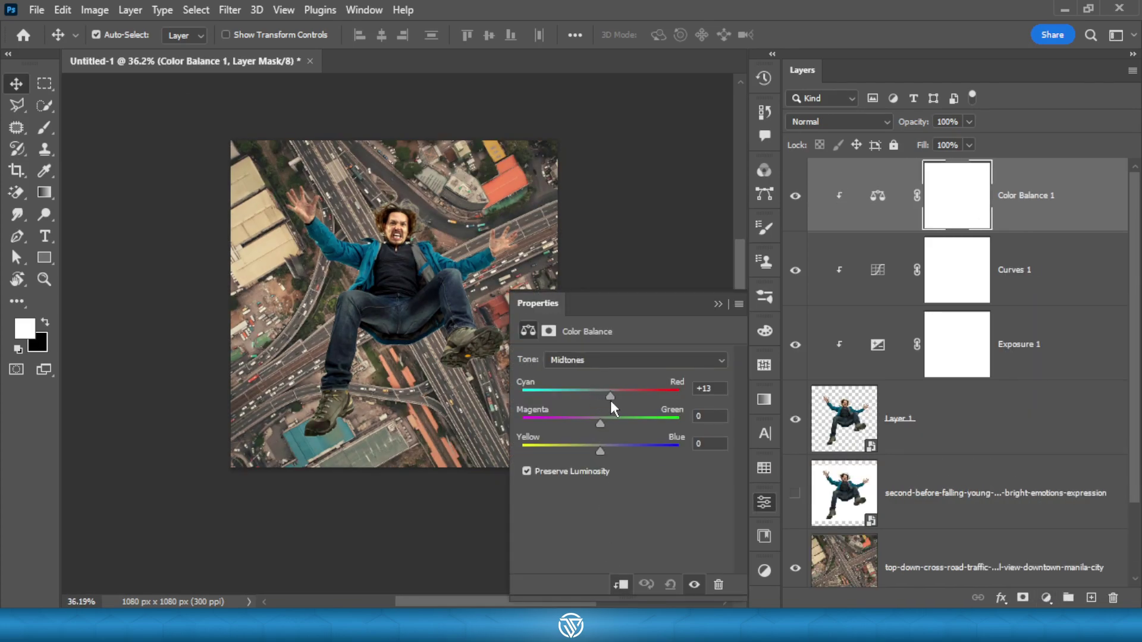
pyautogui.moveTo(610, 401); pyautogui.dragTo(606, 401)
pyautogui.moveTo(601, 451); pyautogui.dragTo(596, 451)
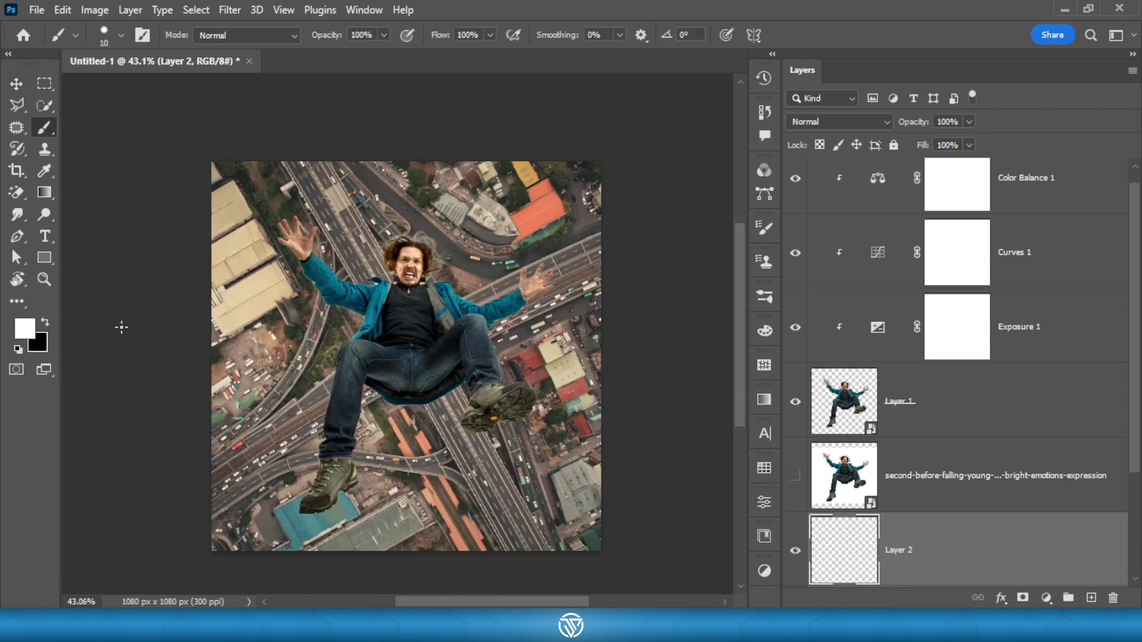
# Step: Choose the splatter cloud brush and set its flow to 3%
pyautogui.rightClick(457, 301)
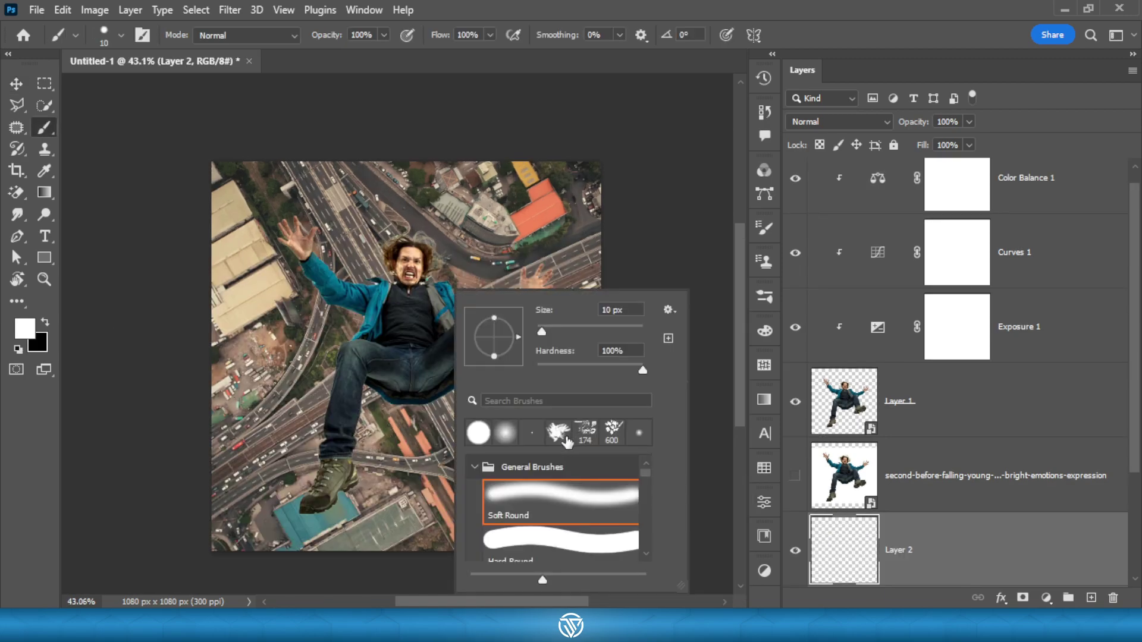
pyautogui.click(562, 433)
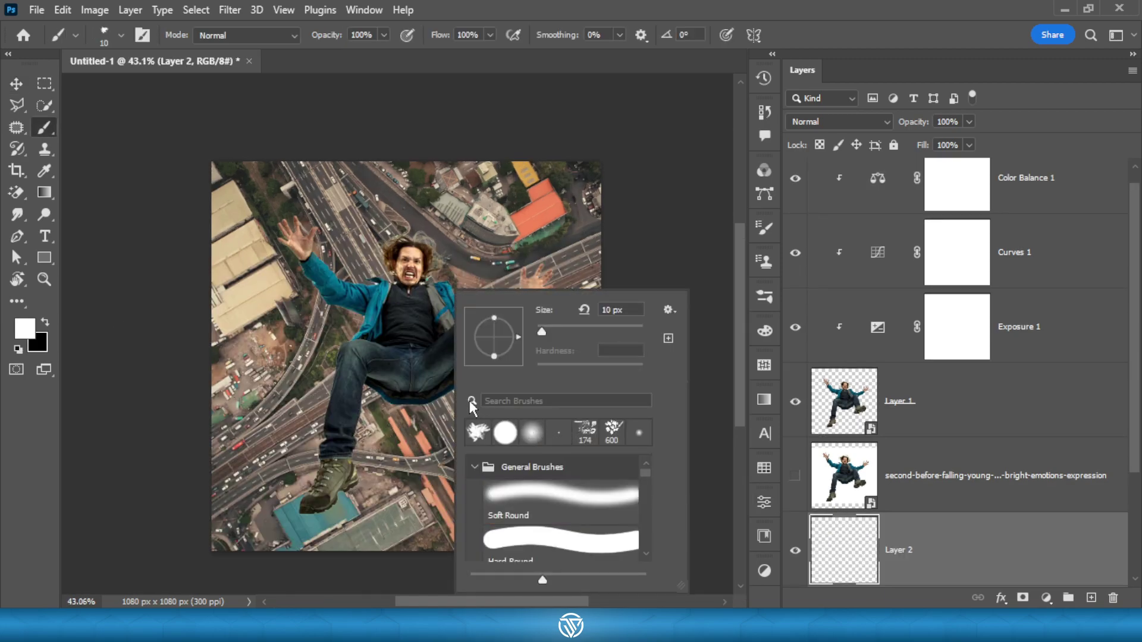
pyautogui.doubleClick(467, 34)
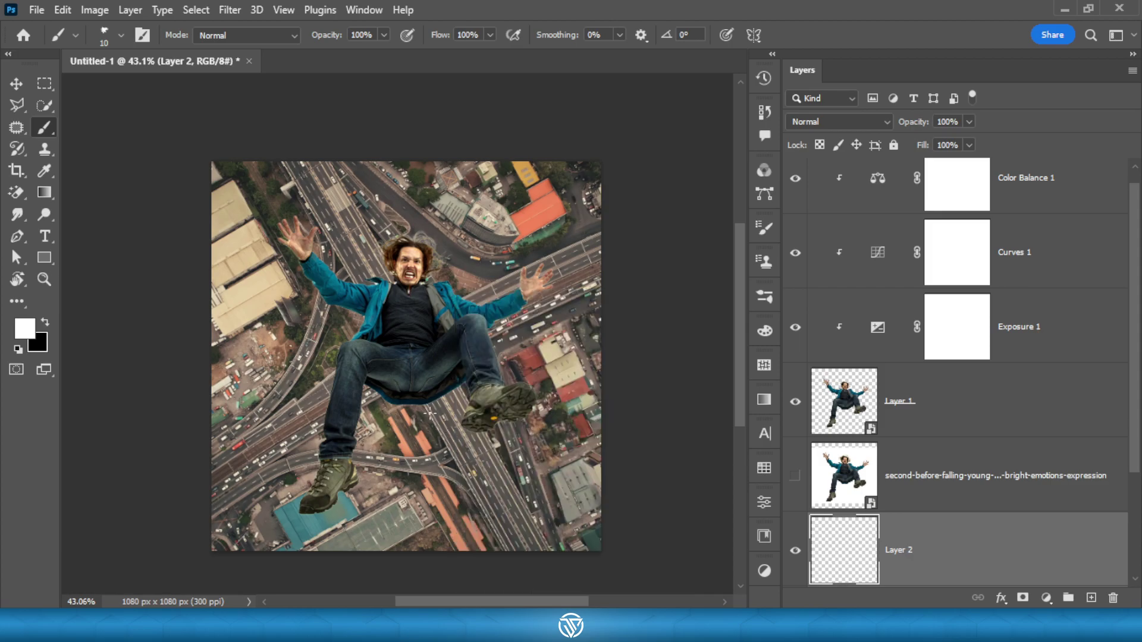
pyautogui.write('1')
pyautogui.press('Return')
pyautogui.write('3')
pyautogui.press('Return')
pyautogui.press('Return')
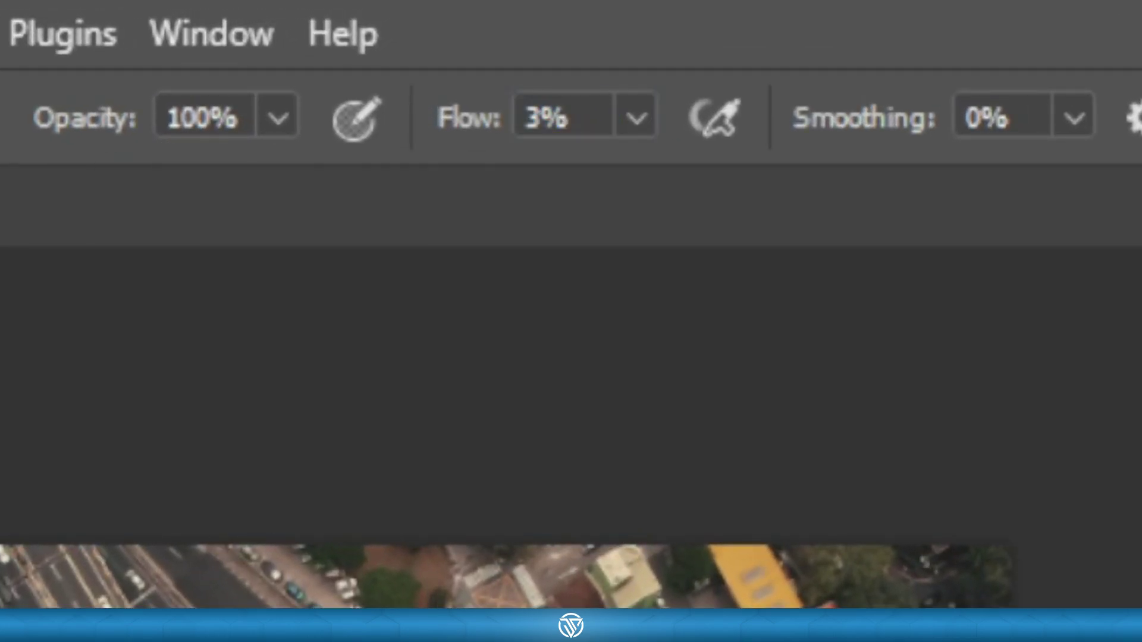
# Step: Enlarge the cloud brush to 800 px and move a copy of the cloud layer to the top
pyautogui.rightClick(524, 476)
pyautogui.press('Escape')
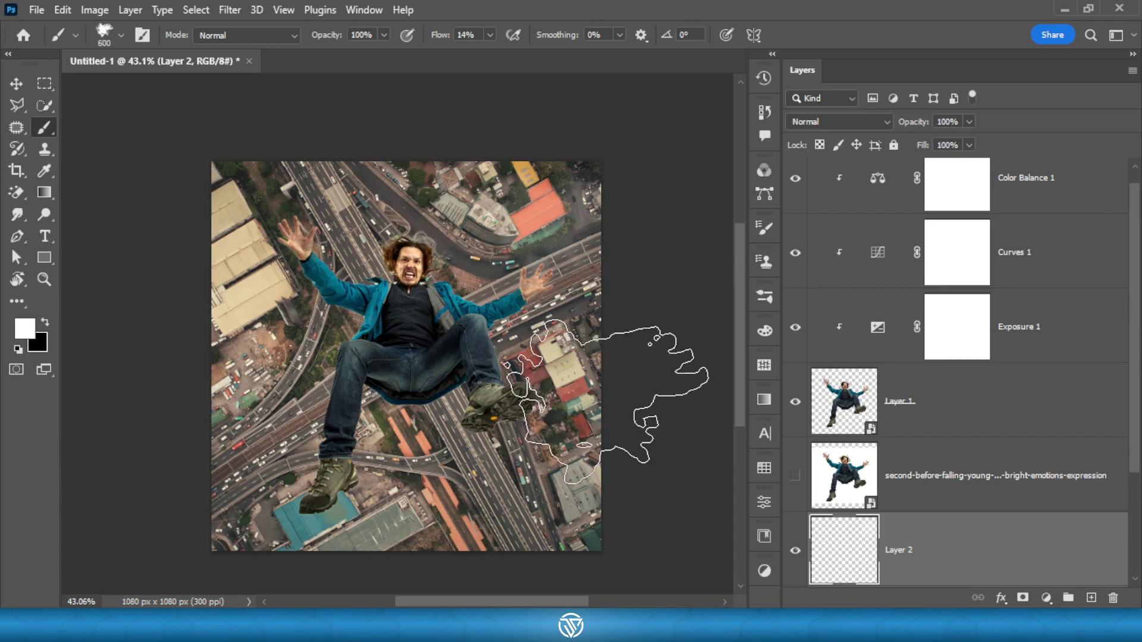
pyautogui.press(']')
pyautogui.press(']')
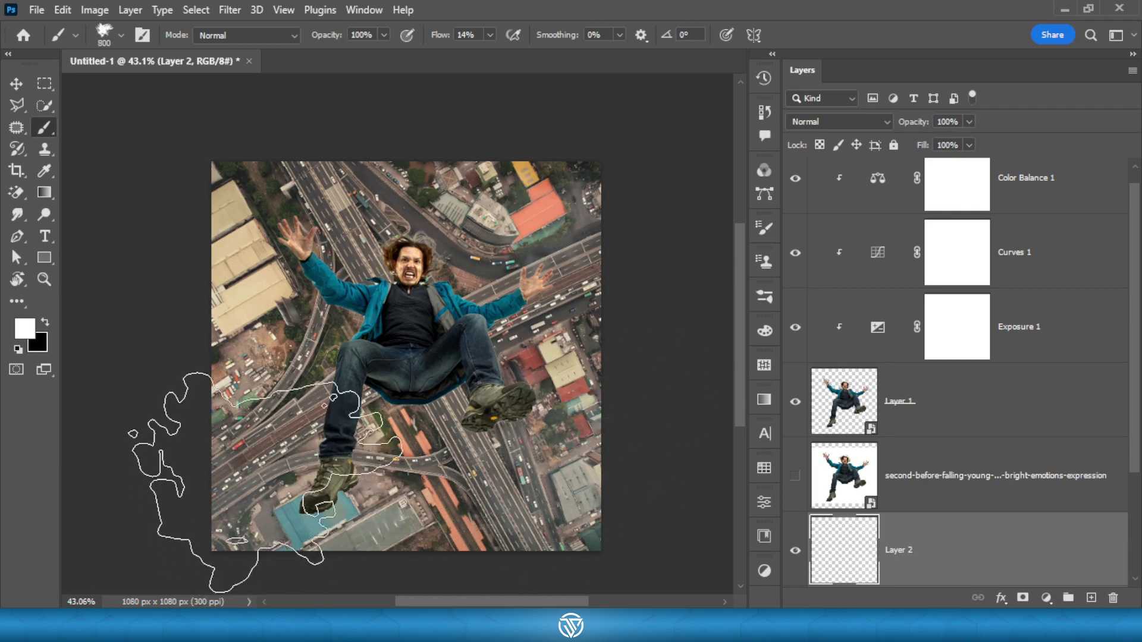
pyautogui.press('v')
pyautogui.moveTo(1001, 556)
pyautogui.mouseDown()
pyautogui.moveTo(991, 148)
pyautogui.moveTo(992, 166)
pyautogui.mouseUp()
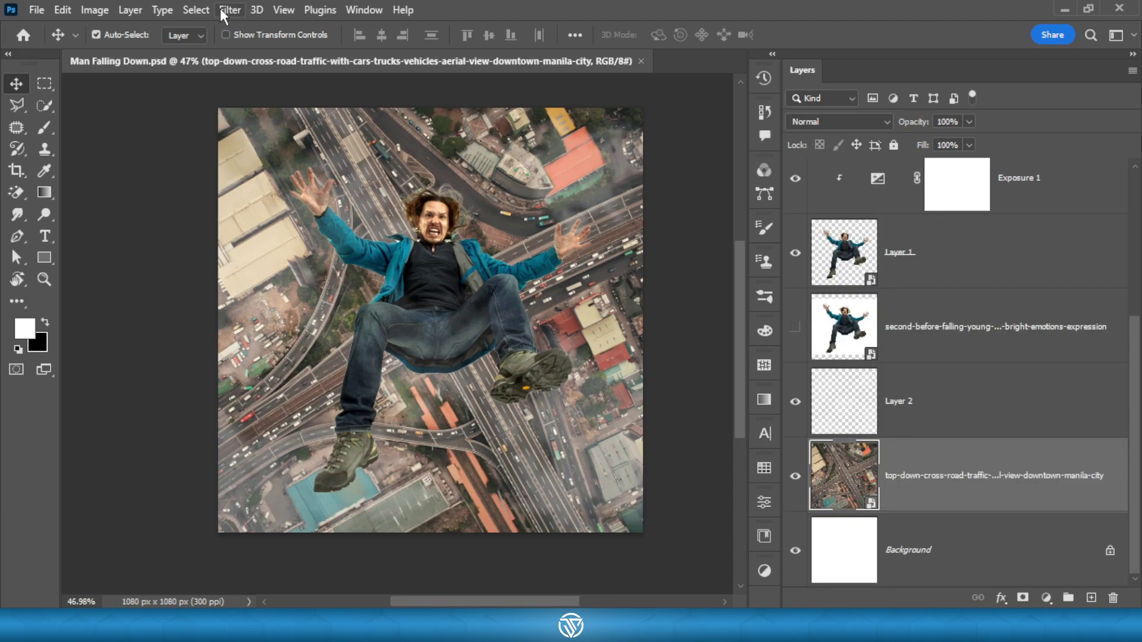
# Step: Motion-blur the city photo at −45°, 8 px, and set a clipped Exposure to +2.89
pyautogui.click(230, 10)
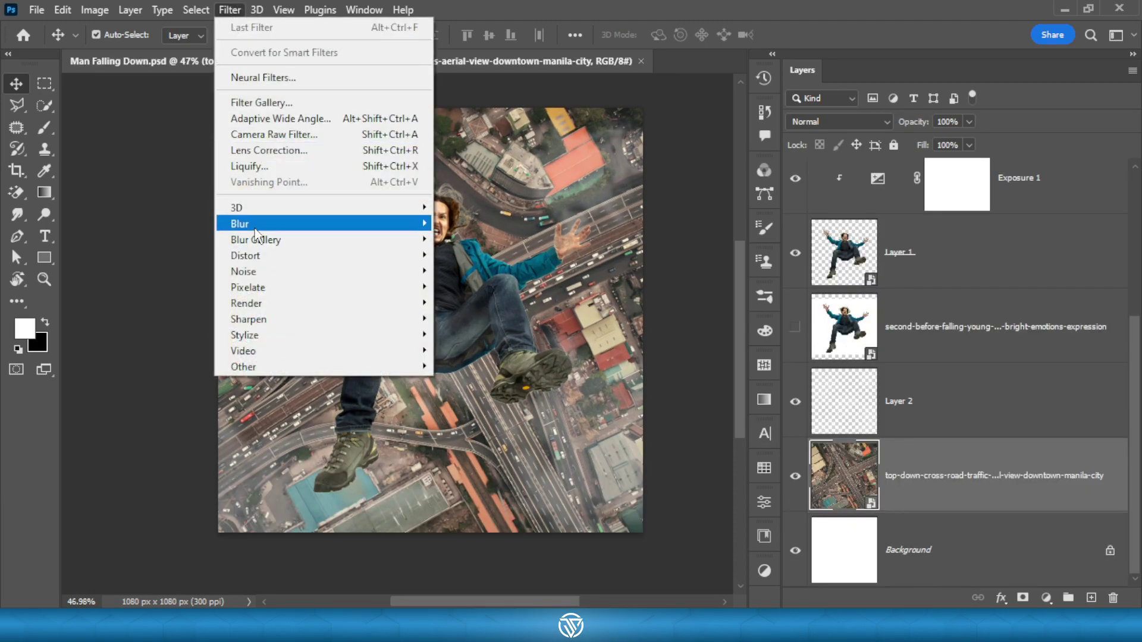
pyautogui.moveTo(239, 224)
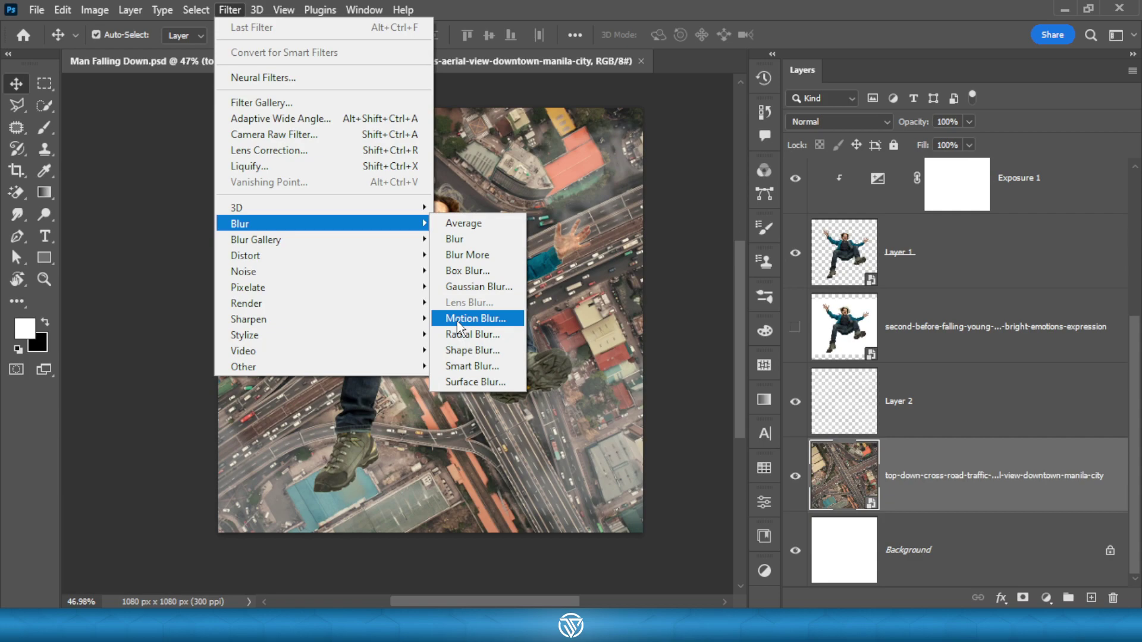
pyautogui.click(457, 323)
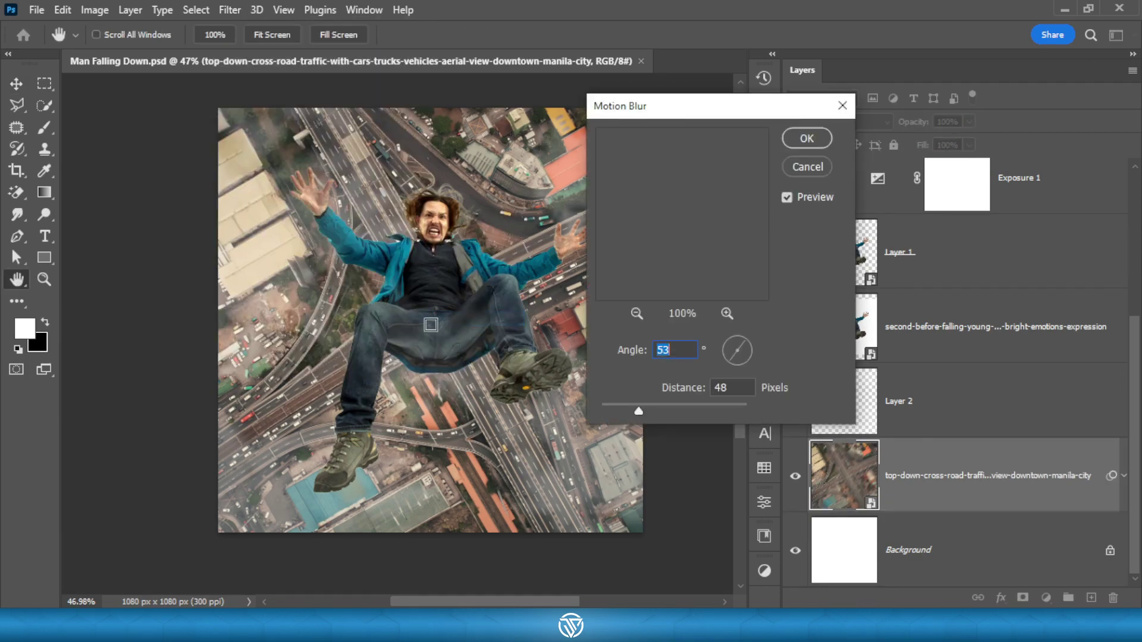
pyautogui.click(734, 385)
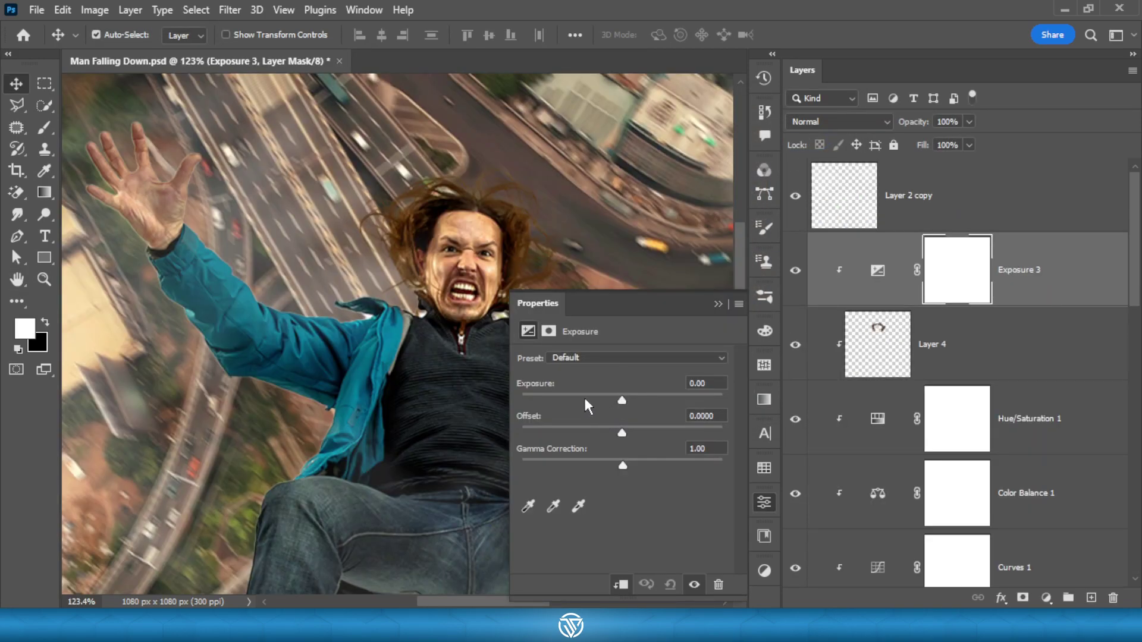
pyautogui.moveTo(584, 397); pyautogui.dragTo(666, 399)
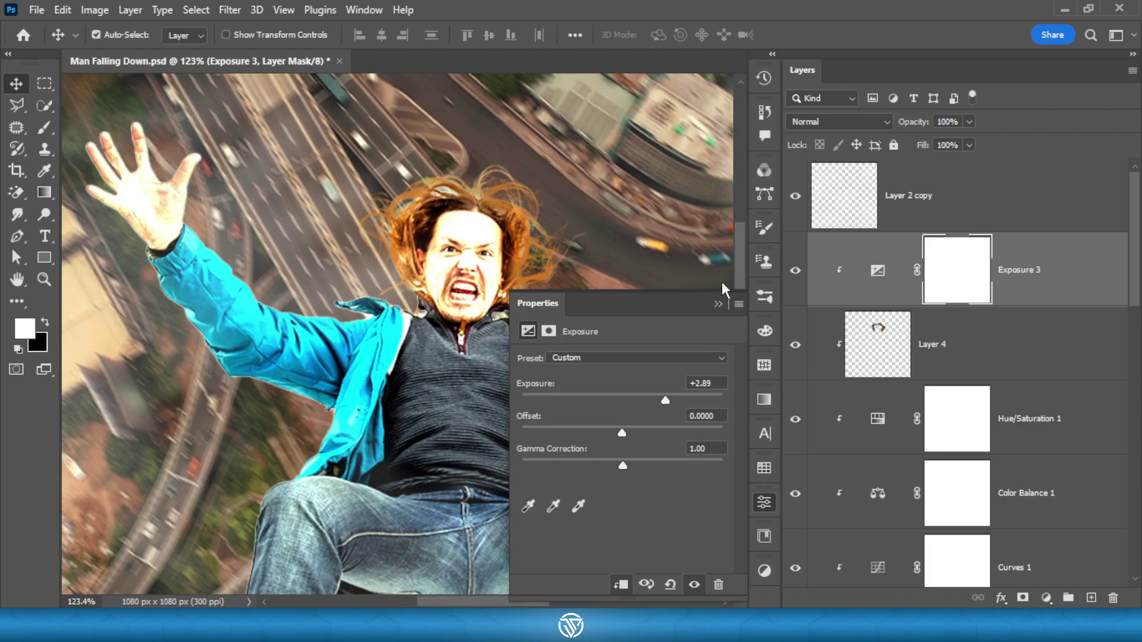
# Step: Collapse the Exposure 3 properties panel
pyautogui.click(720, 303)
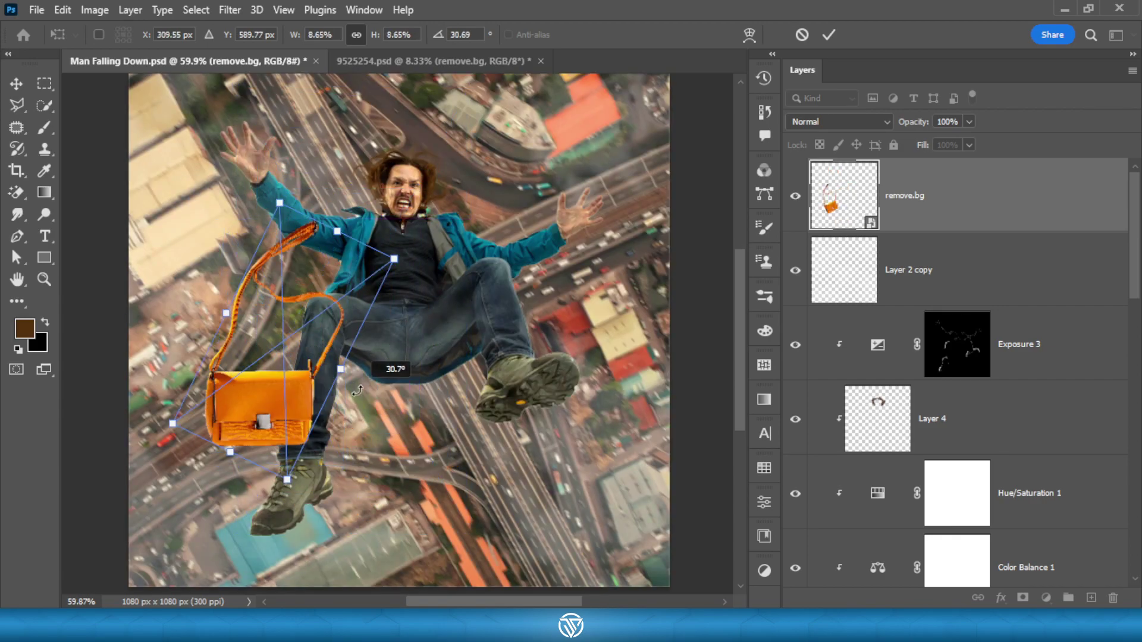
# Step: Shrink and tilt the orange bag beside the man's leg and nudge it right
pyautogui.moveTo(300, 396)
pyautogui.mouseDown()
pyautogui.moveTo(320, 397)
pyautogui.moveTo(395, 238)
pyautogui.mouseUp()
pyautogui.press('Return')
pyautogui.hotkey('shift', 'Right')
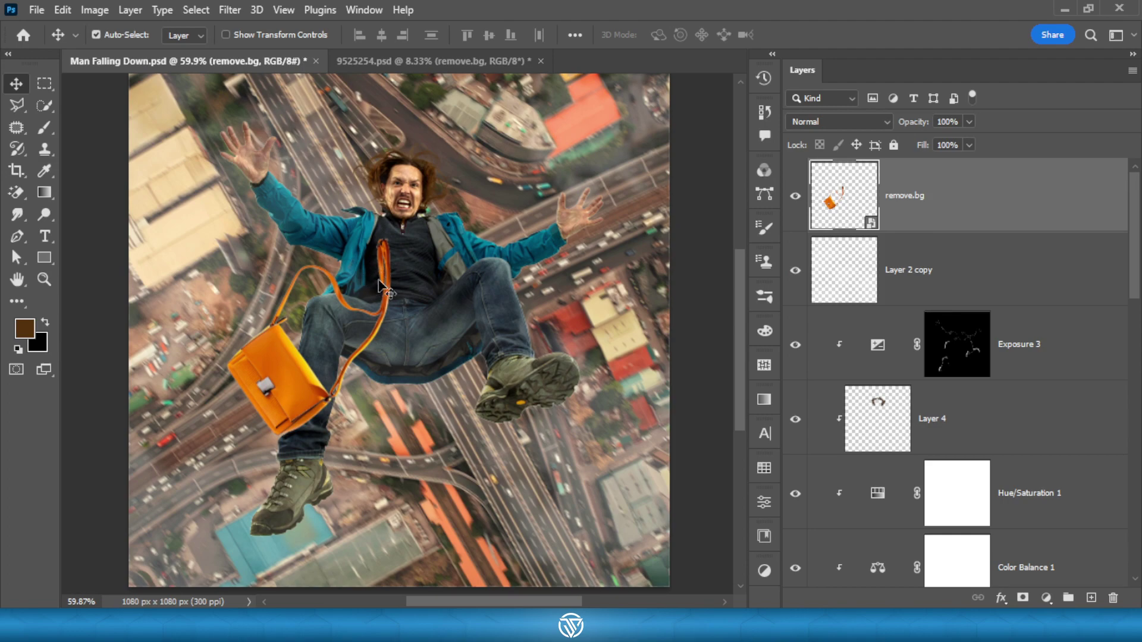
pyautogui.scroll(-3, 383, 289)
pyautogui.scroll(-2, 384, 289)
pyautogui.scroll(2, 336, 344)
pyautogui.scroll(2, 336, 343)
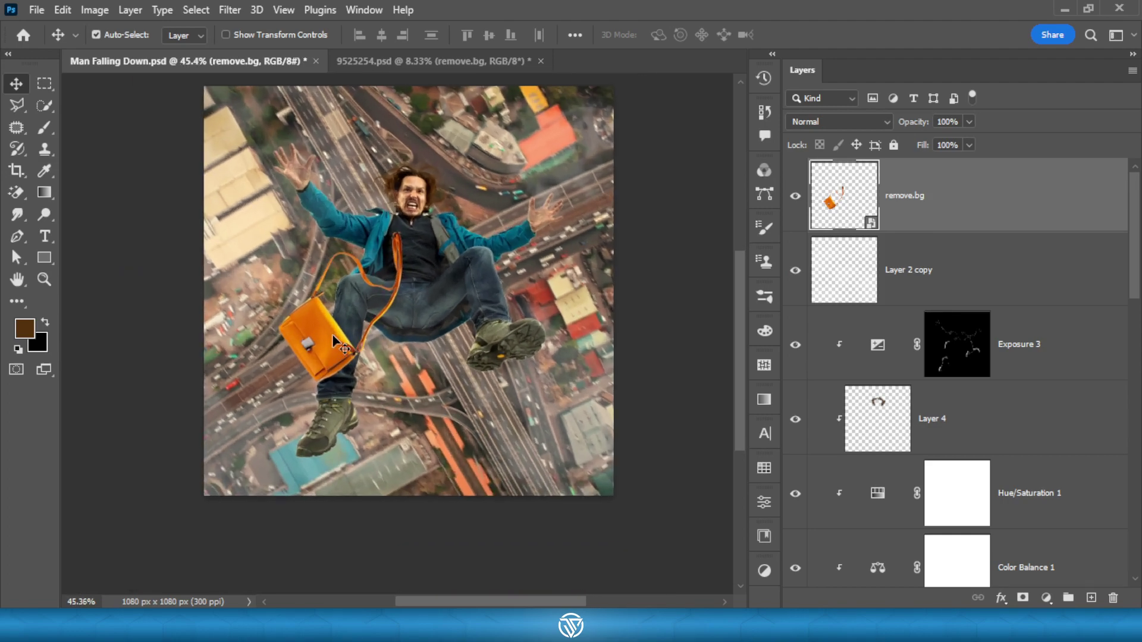
pyautogui.scroll(1, 336, 344)
# Step: Mask the bag behind the man and paint its strap back over his thigh
pyautogui.click(1022, 598)
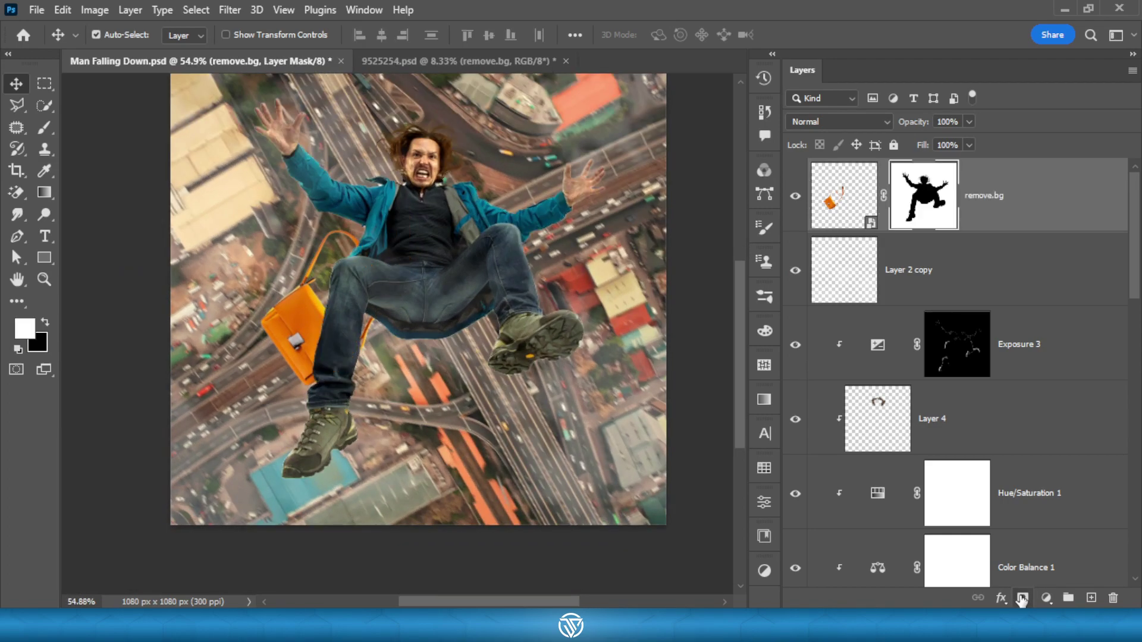
pyautogui.scroll(2, 337, 279)
pyautogui.press('b')
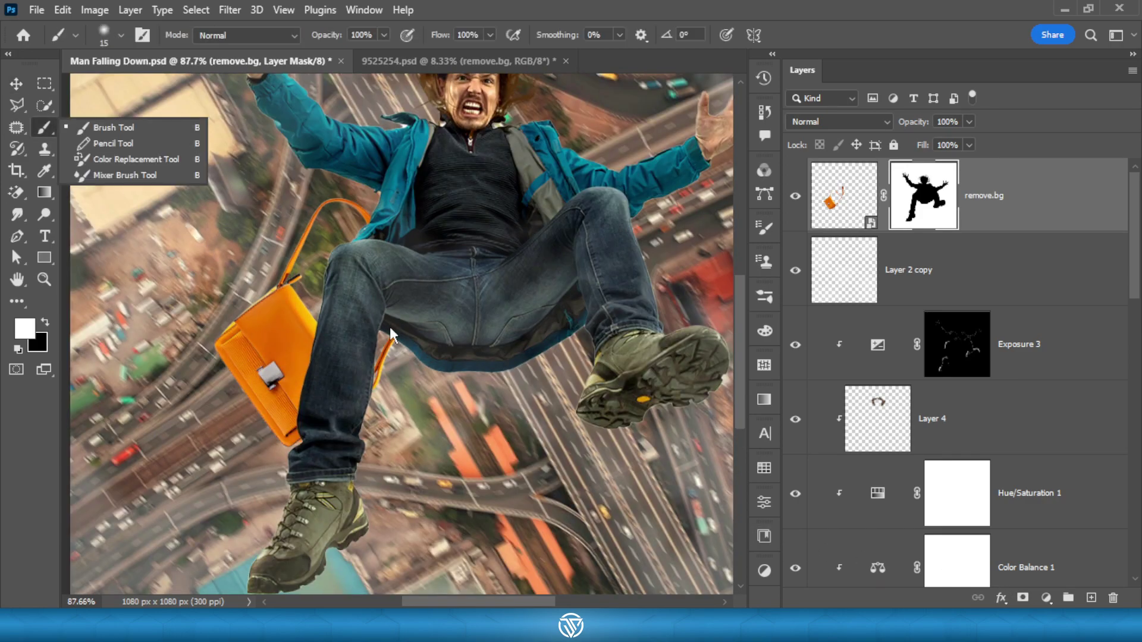
pyautogui.scroll(2, 387, 327)
pyautogui.click(119, 128)
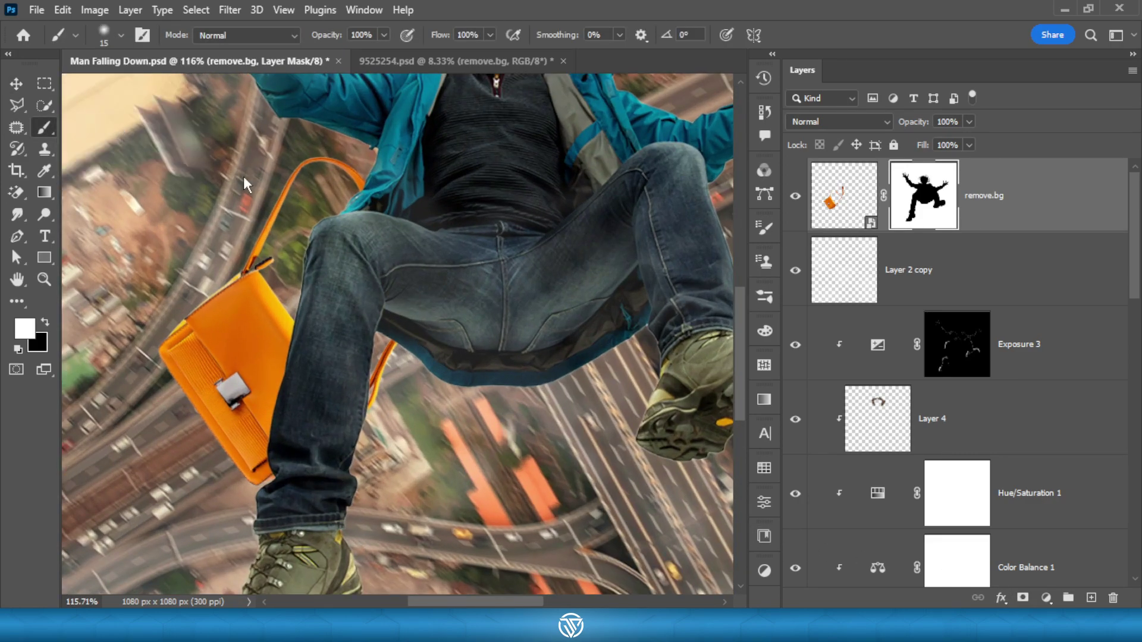
pyautogui.moveTo(376, 208); pyautogui.dragTo(461, 260)
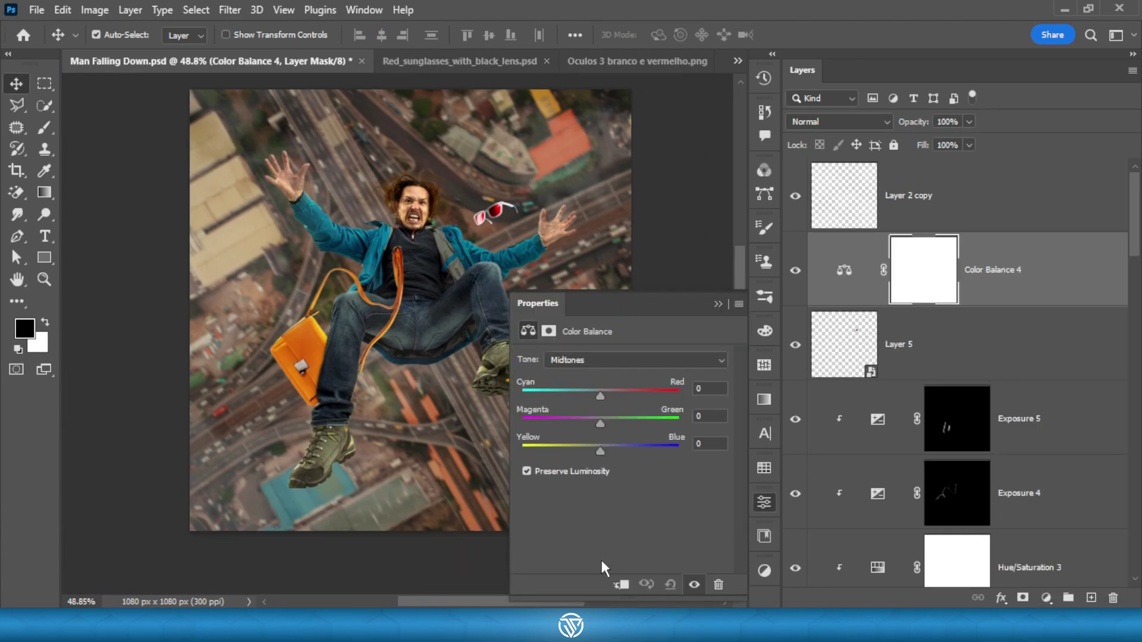
# Step: Add Curves 4 and Hue/Saturation 4 to the sunglasses, raising saturation to +16
pyautogui.click(1036, 387)
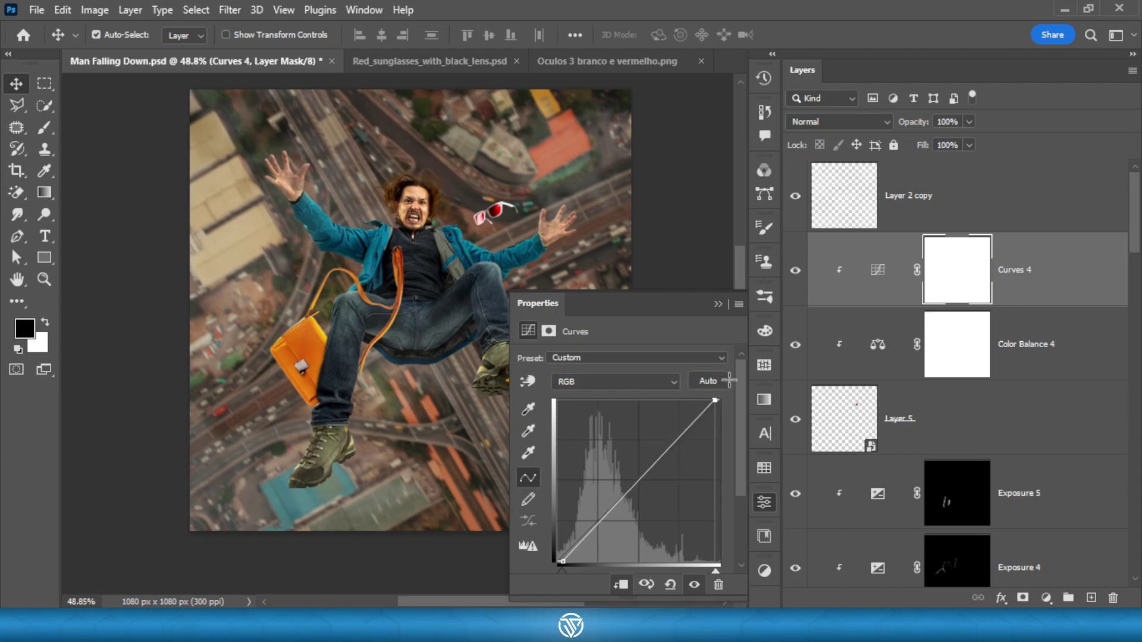
pyautogui.click(1047, 598)
pyautogui.click(1045, 443)
pyautogui.moveTo(621, 456); pyautogui.dragTo(637, 455)
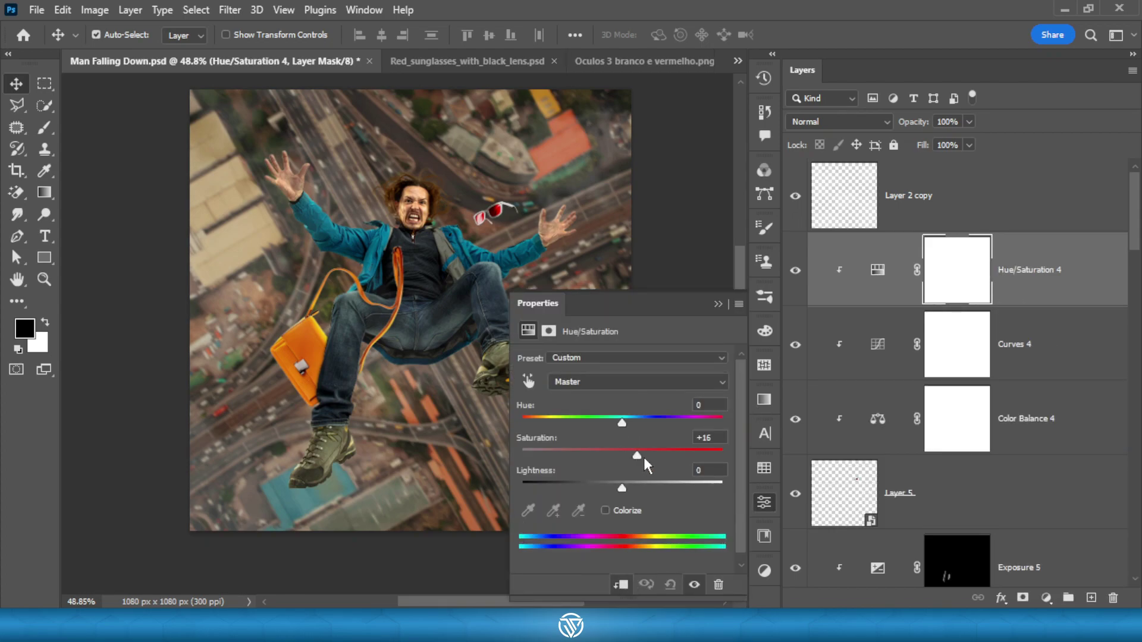